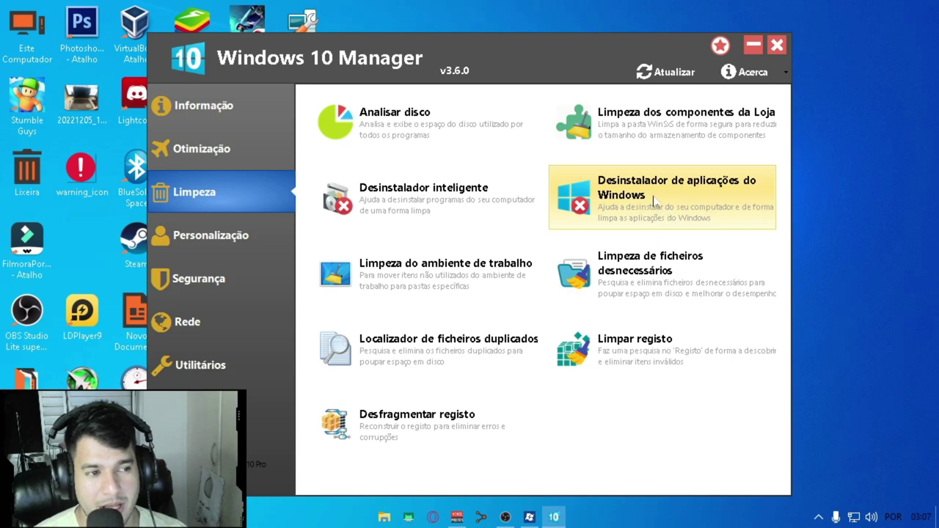
Open the smart uninstaller (Desinstalador inteligente) and switch its batch uninstall mode on and back off.
click(426, 209)
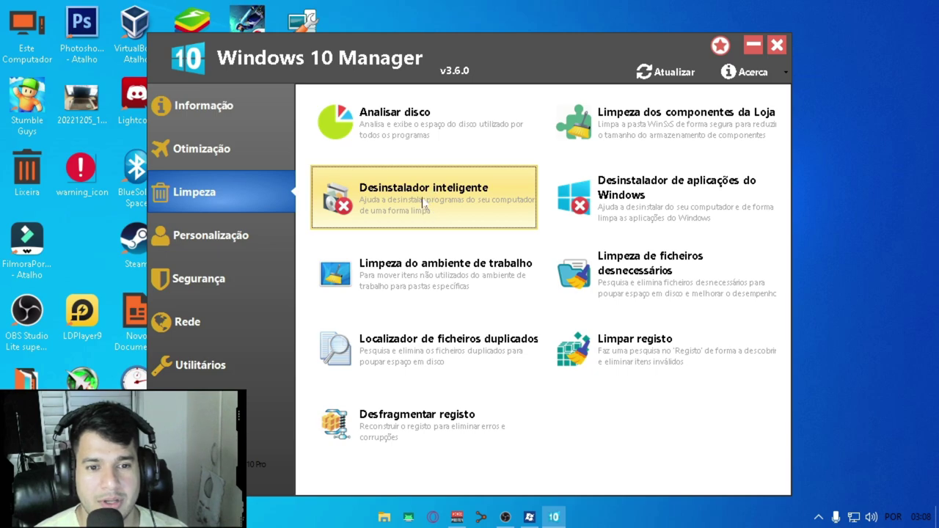
click(425, 206)
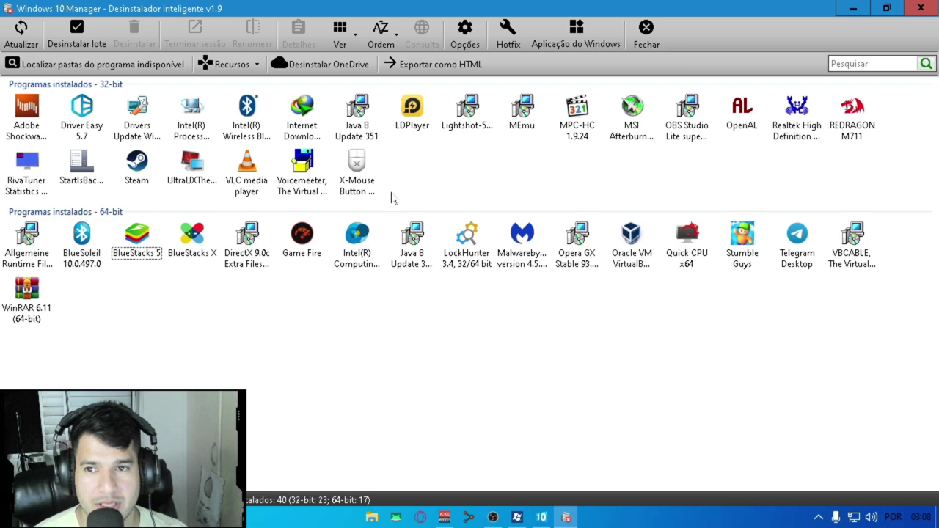
click(78, 45)
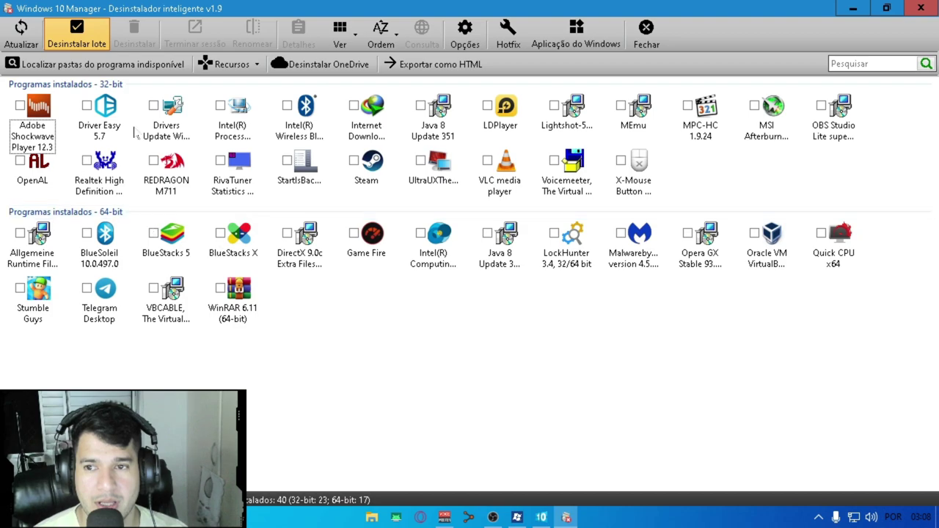
click(77, 35)
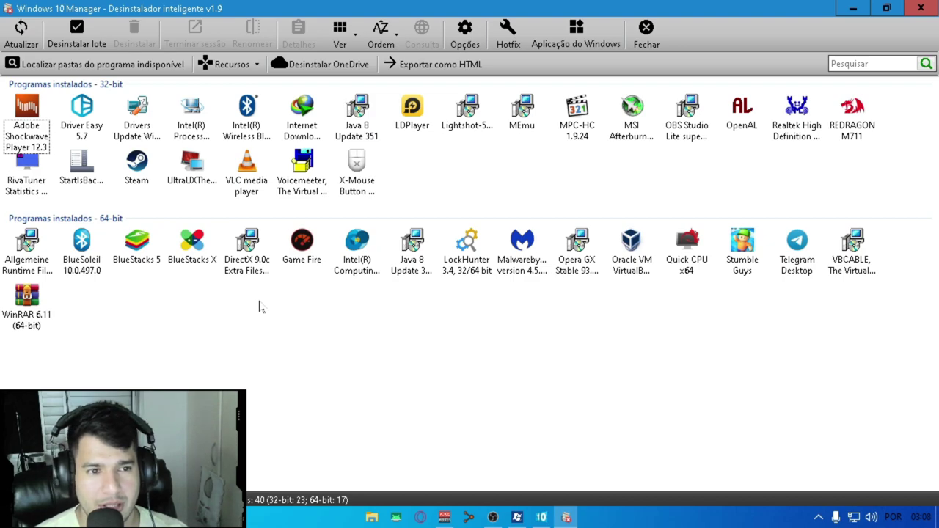
Uninstall MEmu from the 32-bit programs, submitting "Freqüentemente congela ou trava" as the reason, and finish its uninstaller.
click(521, 122)
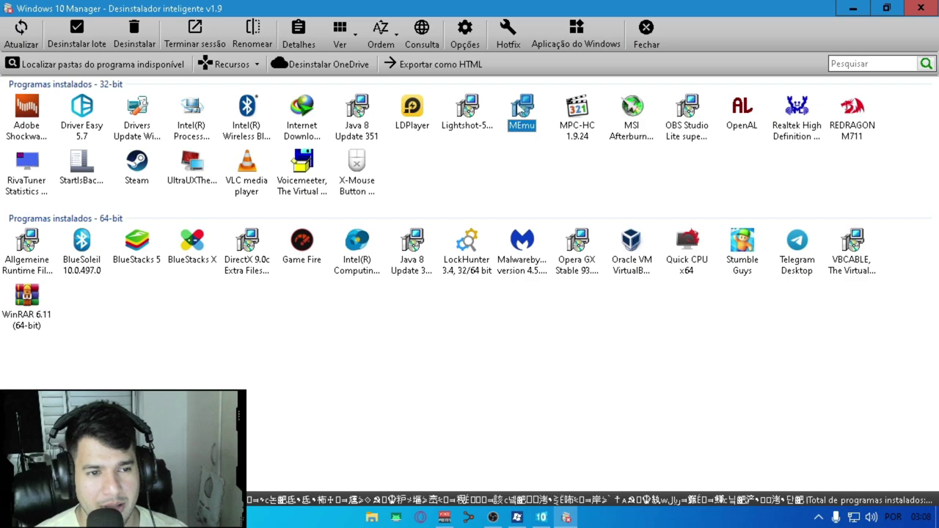
right_click(523, 111)
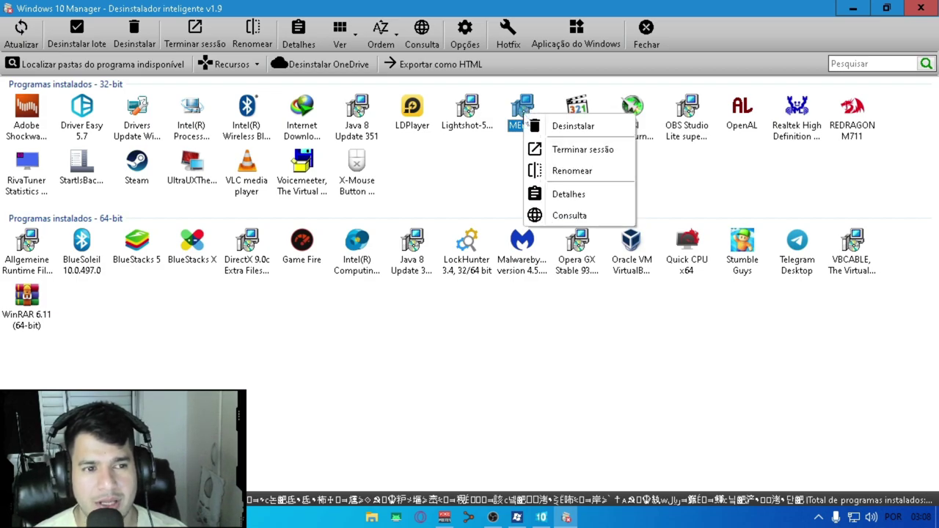
click(559, 132)
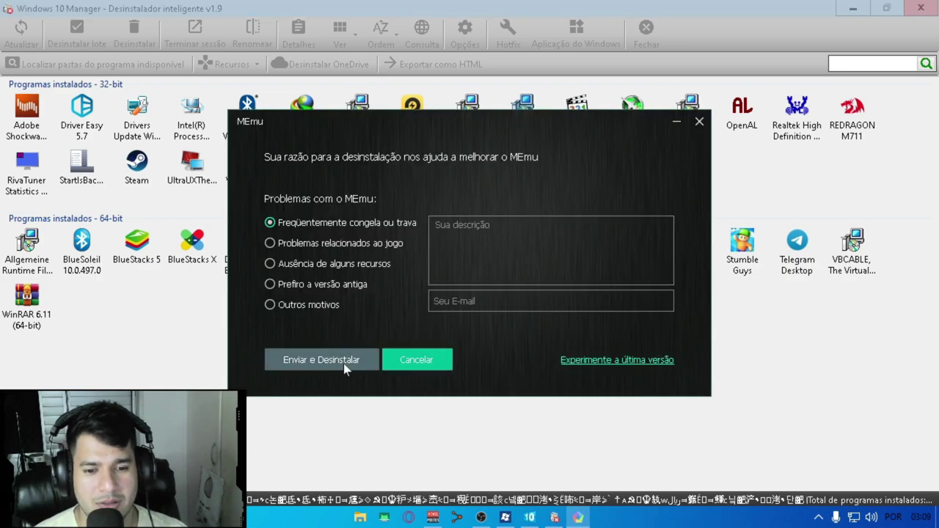
click(343, 362)
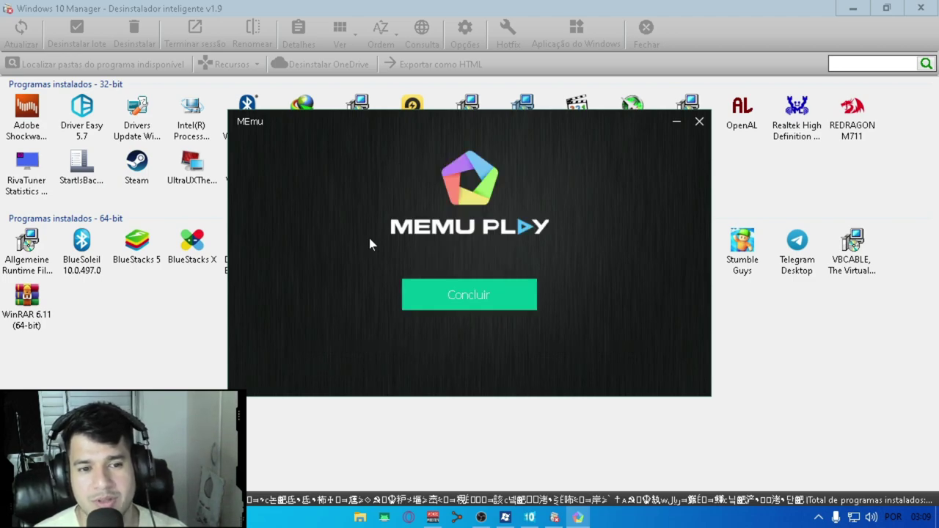
click(469, 297)
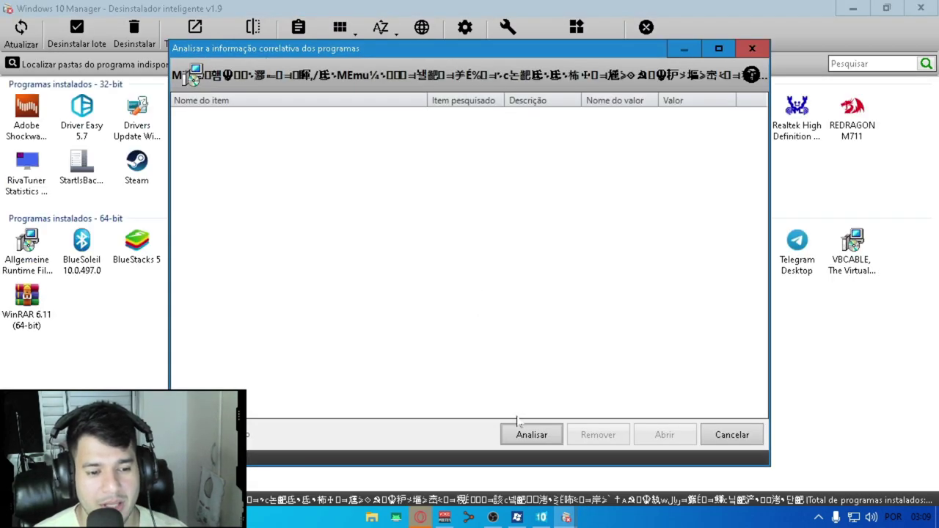
Scan for MEmu leftovers and remove them all, backing up the deleted registry keys to a new file named BackupUninstallReg(20221231).
click(542, 438)
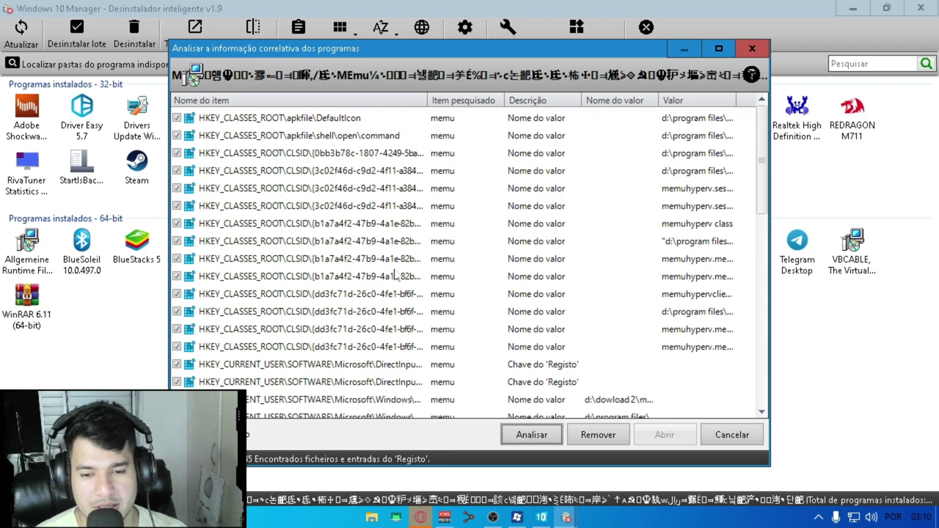
scroll(499, 319, down, 7)
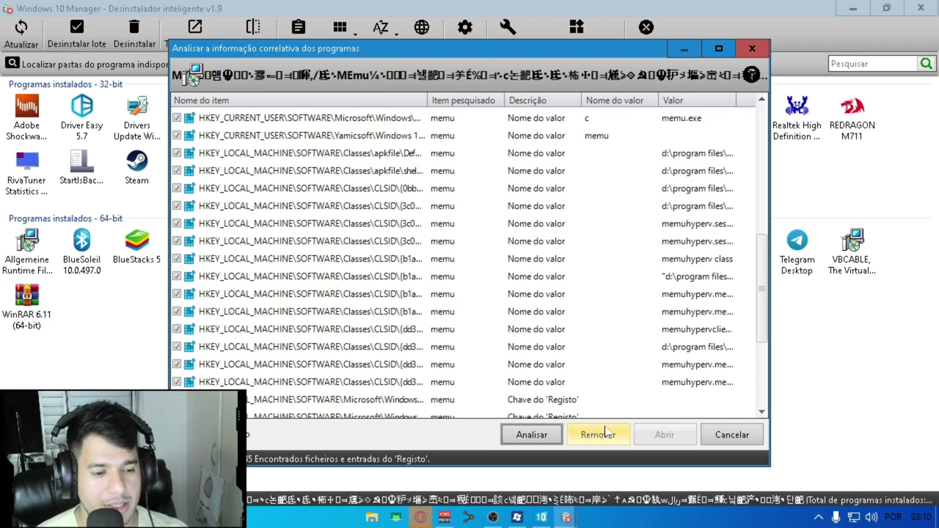
click(598, 437)
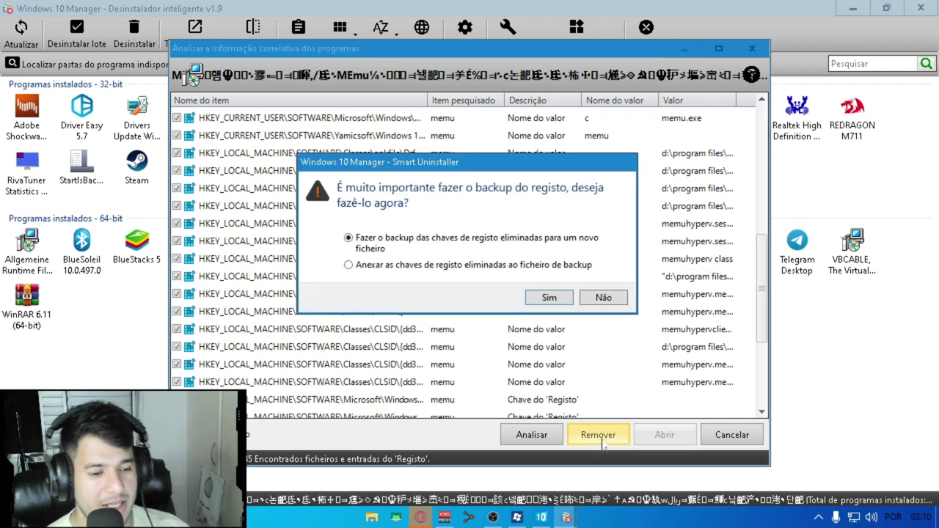
click(558, 300)
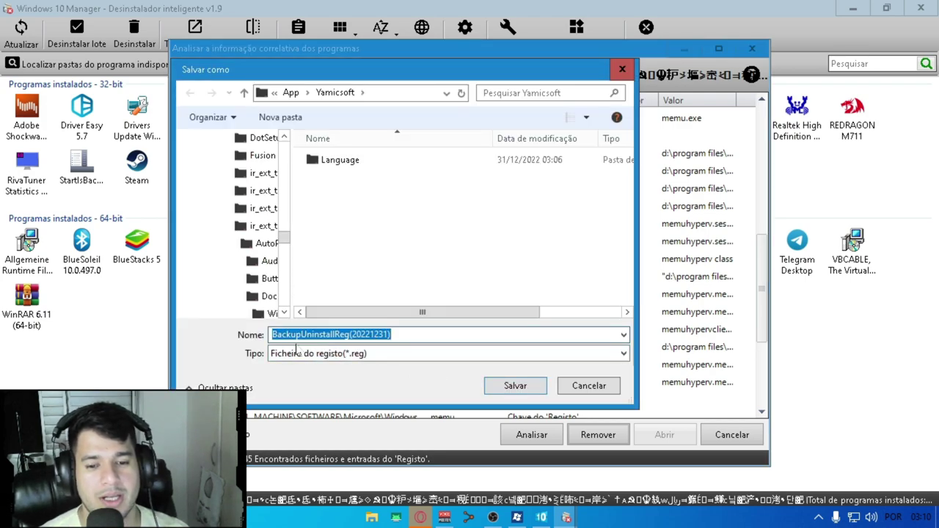
click(523, 387)
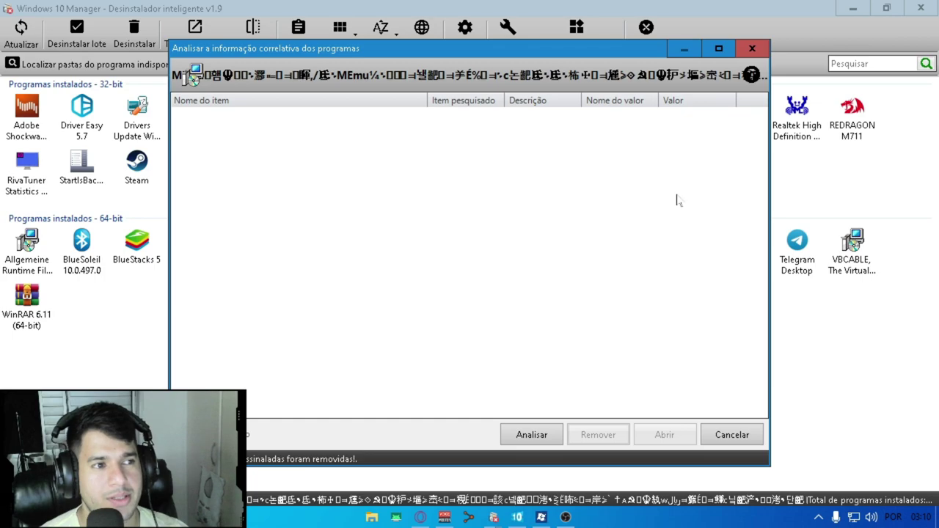
Refresh the installed programs list and leave the smart uninstaller, minimizing the MEmu web page as well.
click(749, 50)
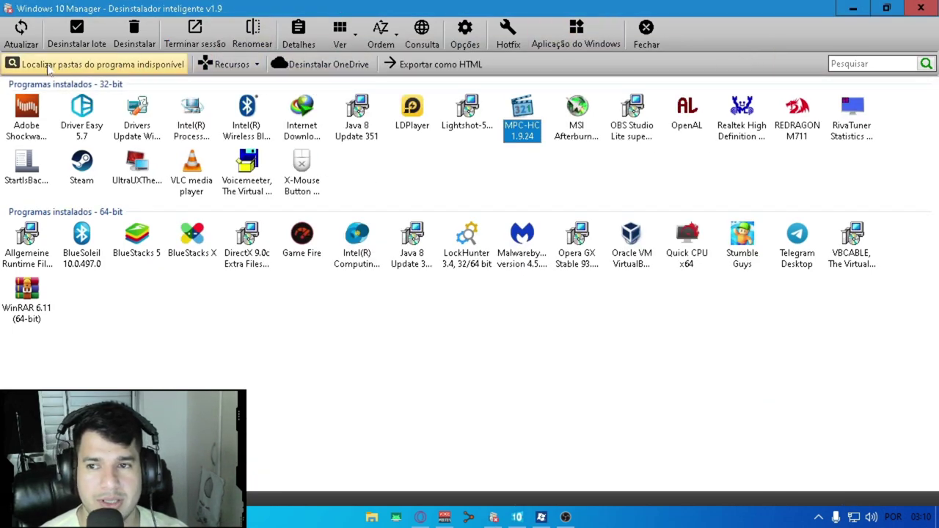
click(20, 33)
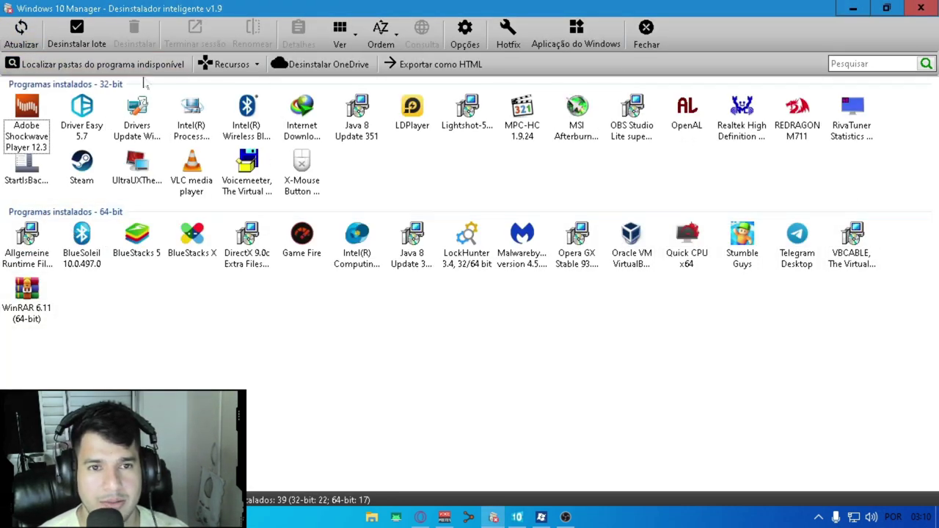
click(921, 8)
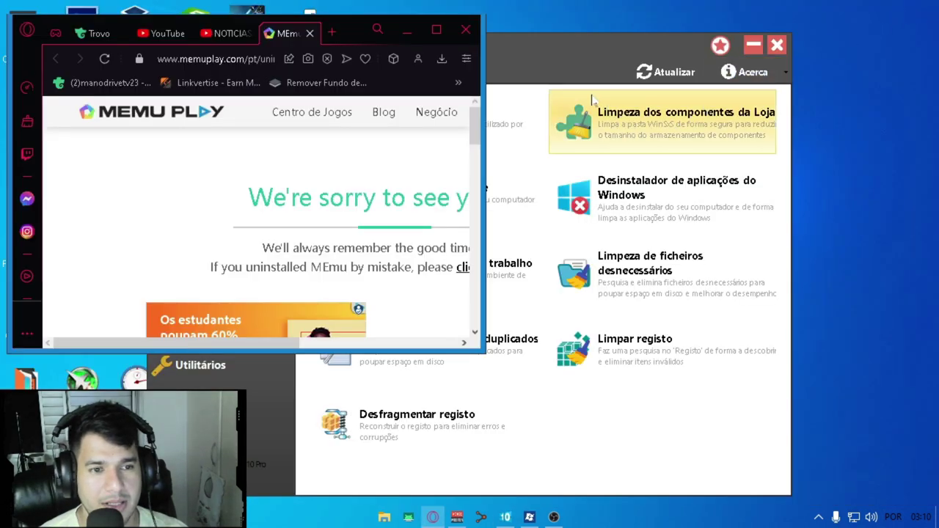
click(407, 33)
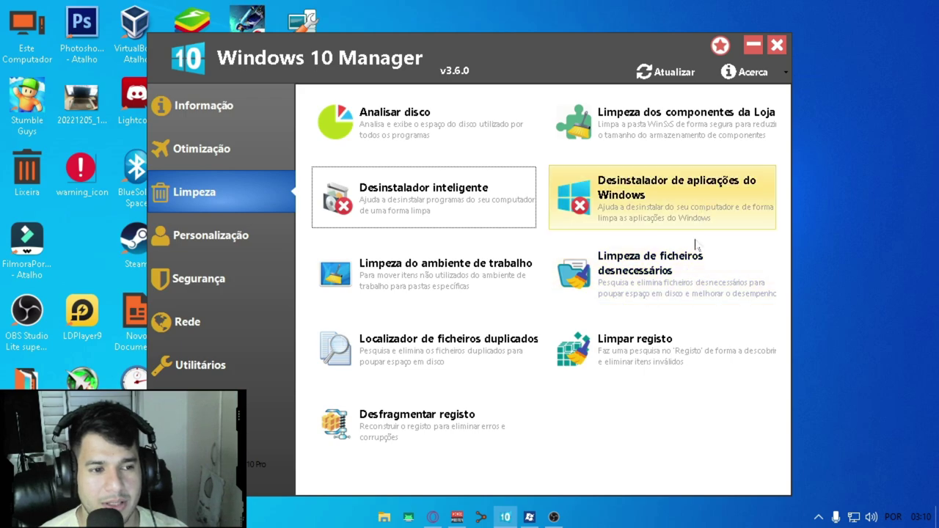
Open the Windows app uninstaller and bring up the available actions for Microsoft Store.
click(620, 207)
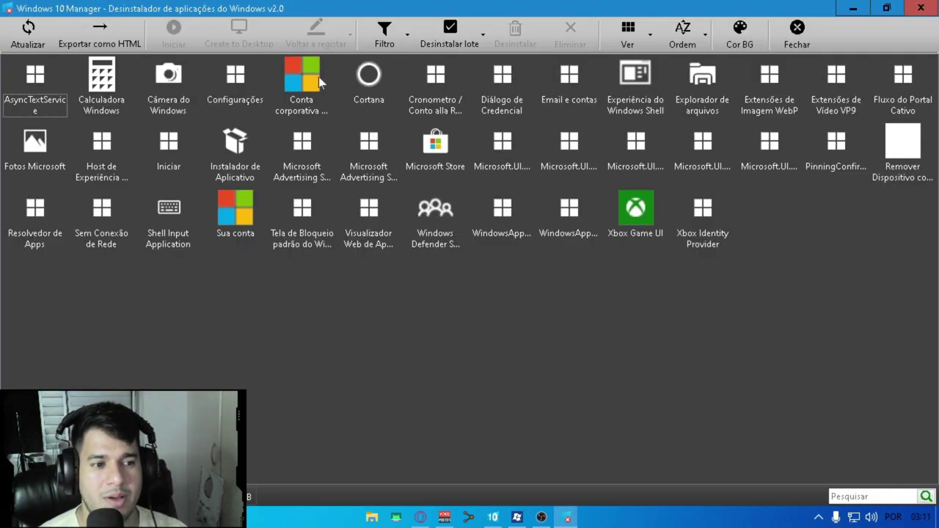
click(434, 158)
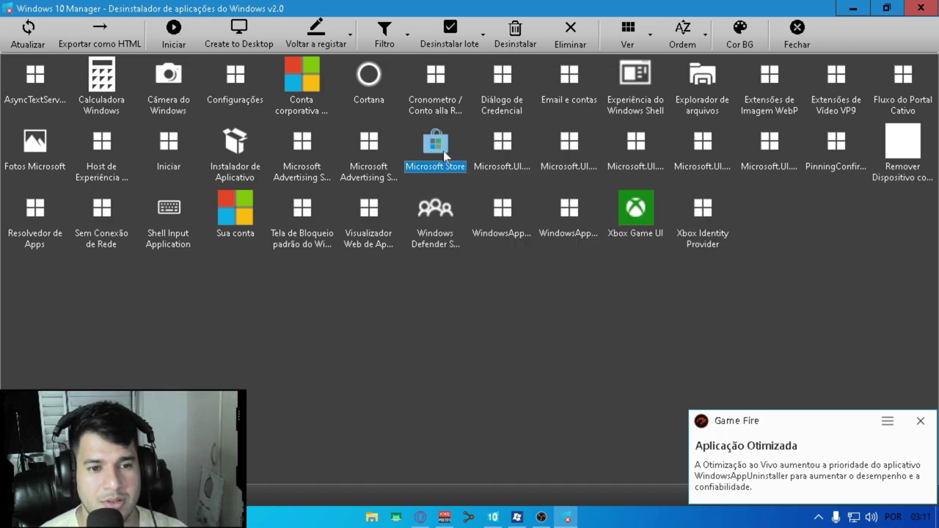
right_click(443, 152)
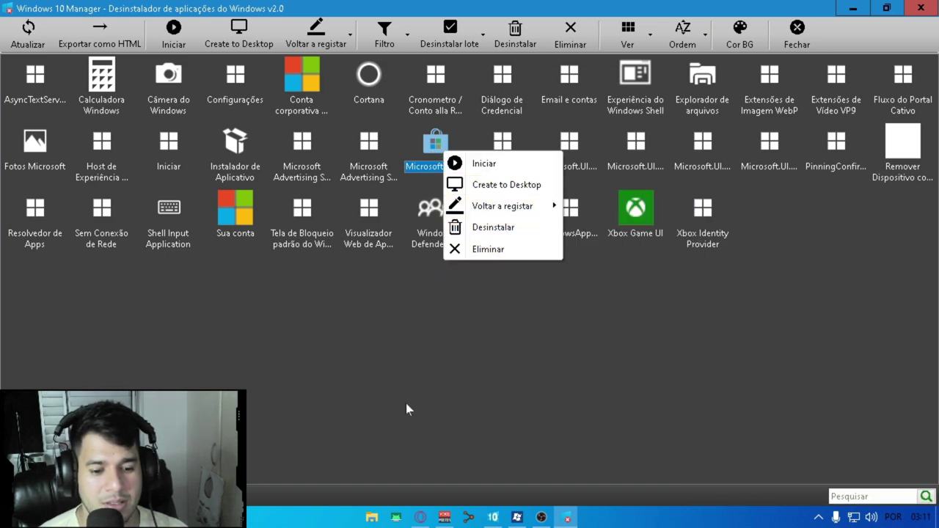
Launch Microsoft Store from Windows search to check that it is installed, and close it again.
click(18, 517)
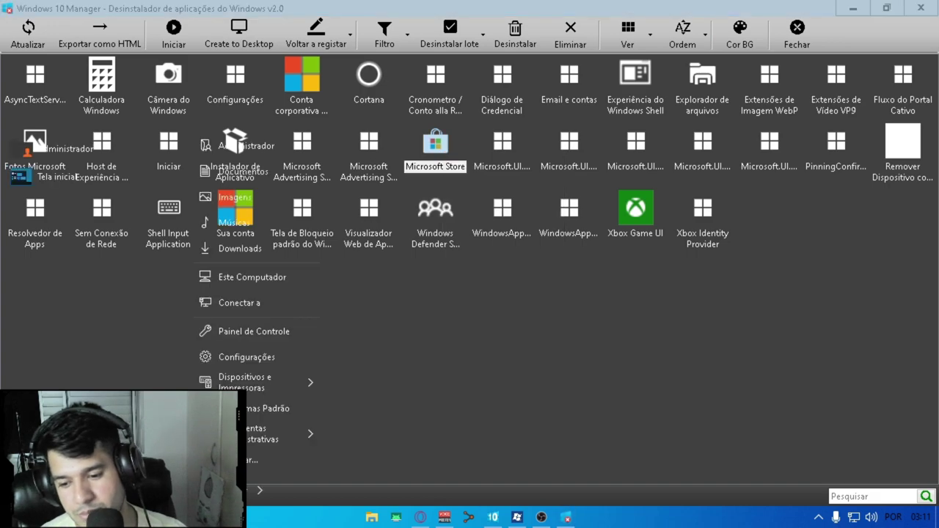
click(110, 518)
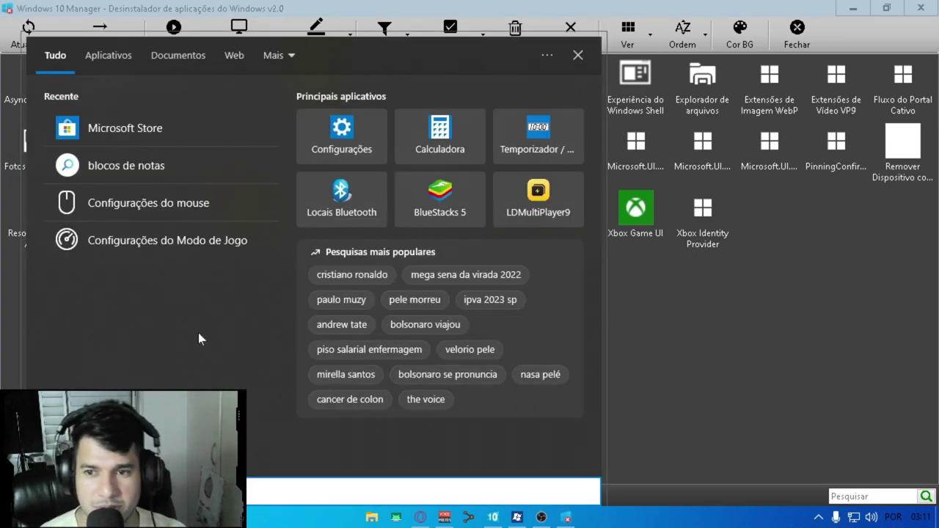
click(143, 129)
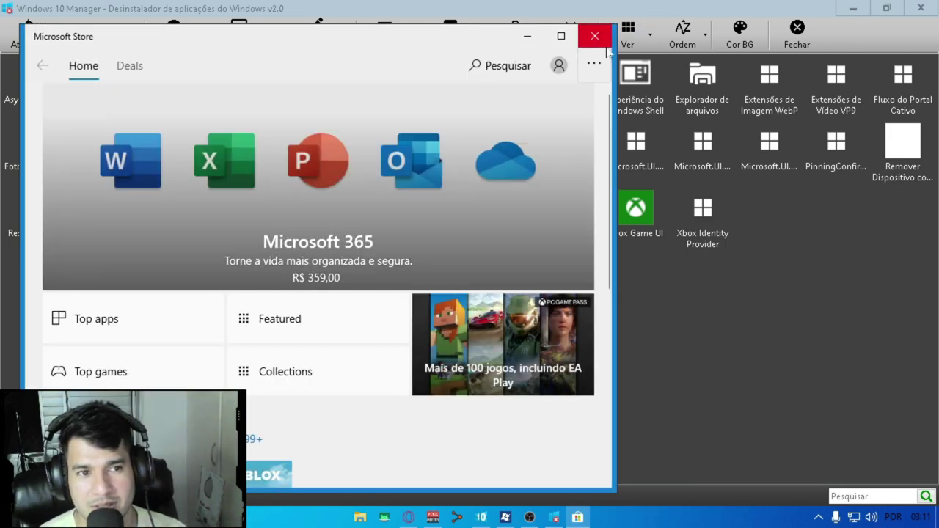
click(595, 35)
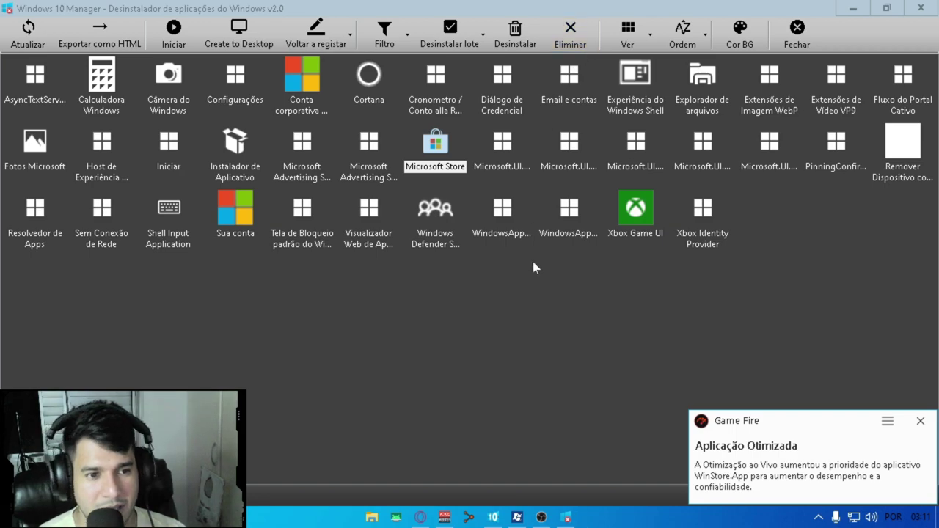
Uninstall Microsoft Store from the Windows apps list and confirm the removal.
right_click(441, 168)
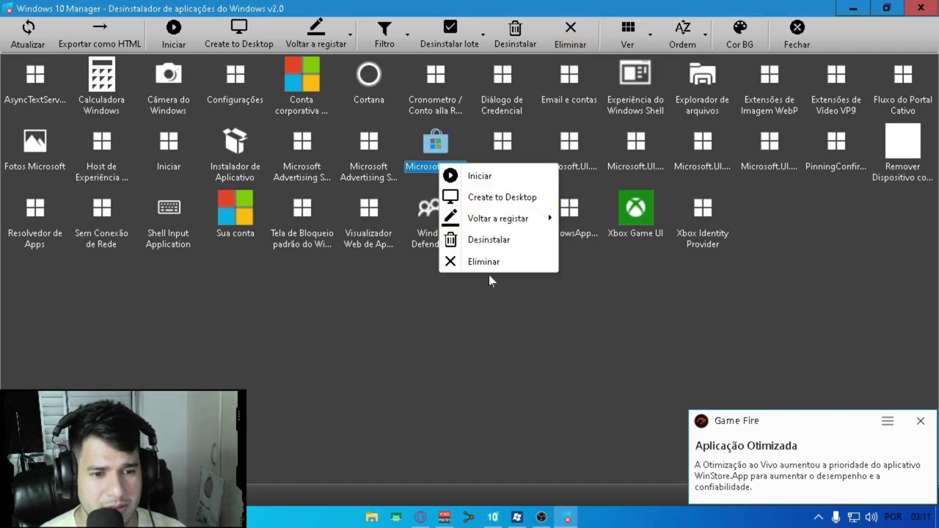
click(490, 242)
click(531, 312)
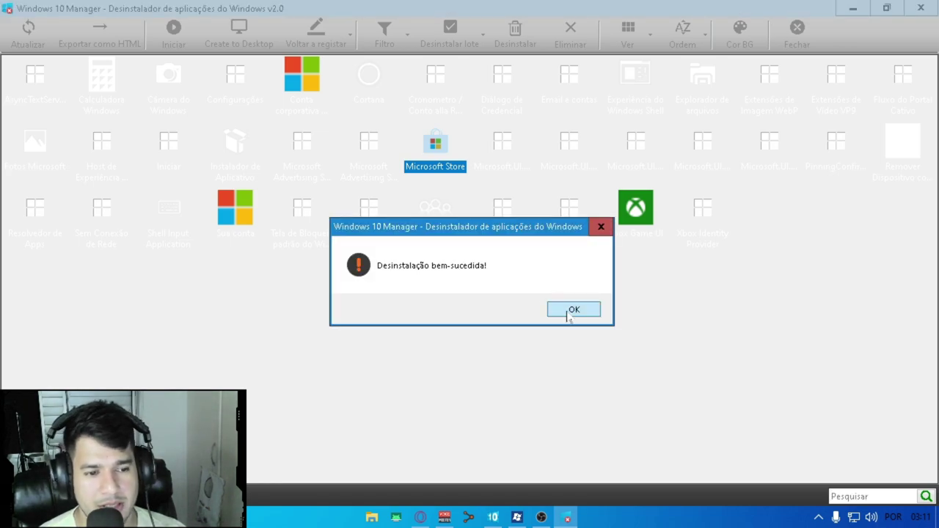
click(570, 311)
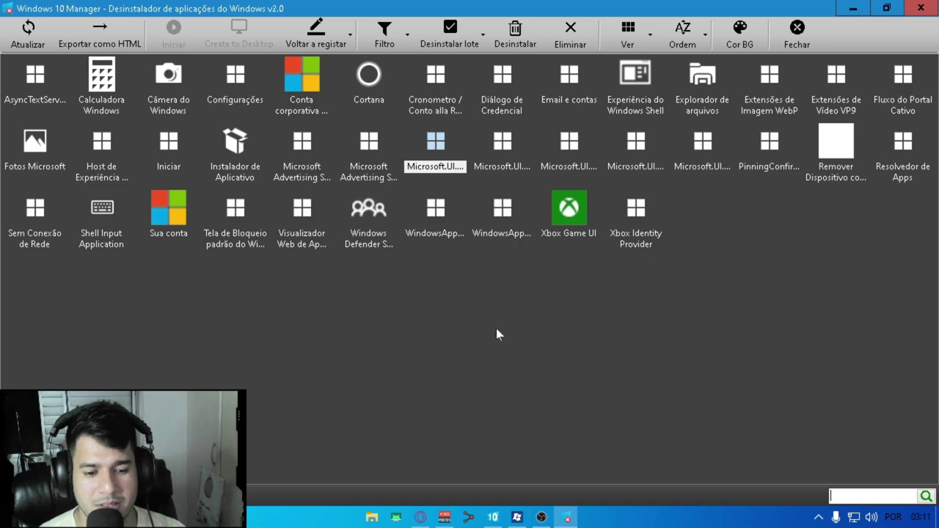
Check the Start menu for Microsoft Store and refresh the list of Windows apps.
key(super)
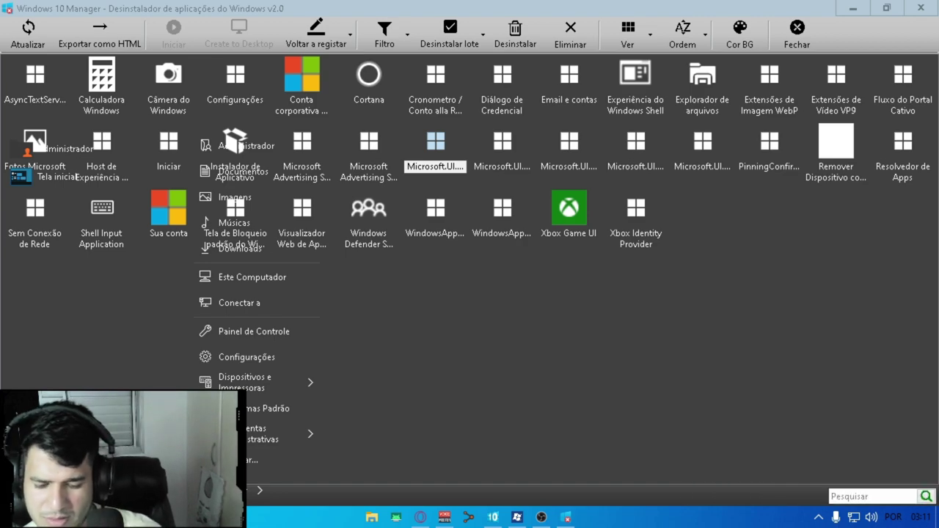
key(Escape)
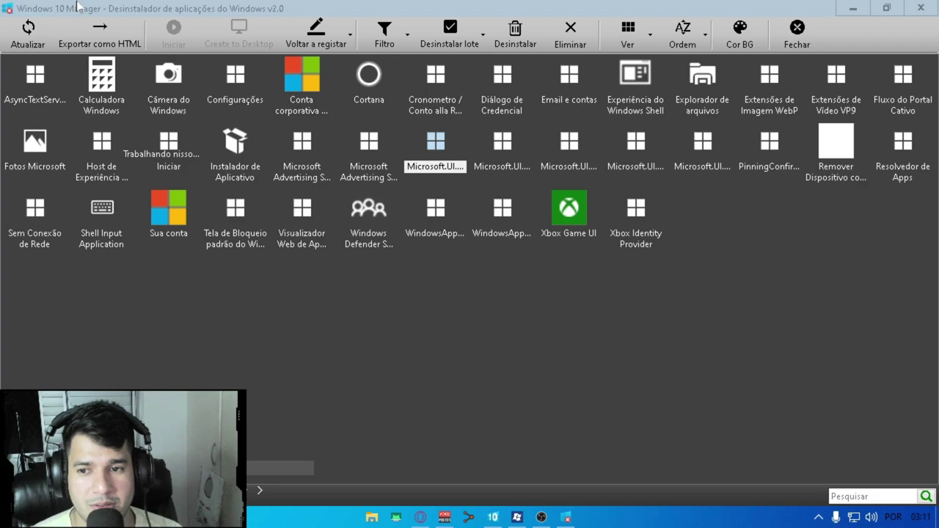
click(27, 31)
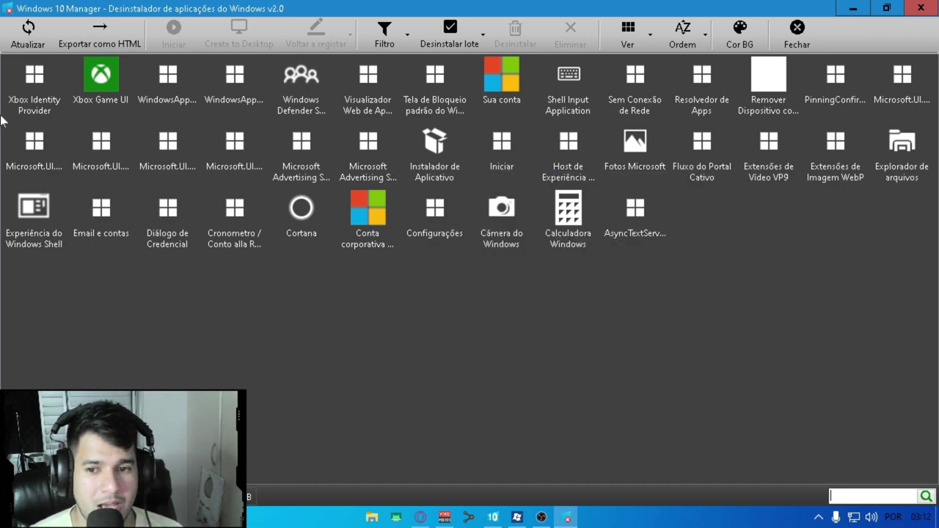
Close the Windows app uninstaller and open the duplicate file finder (Localizador de ficheiros duplicados).
click(920, 10)
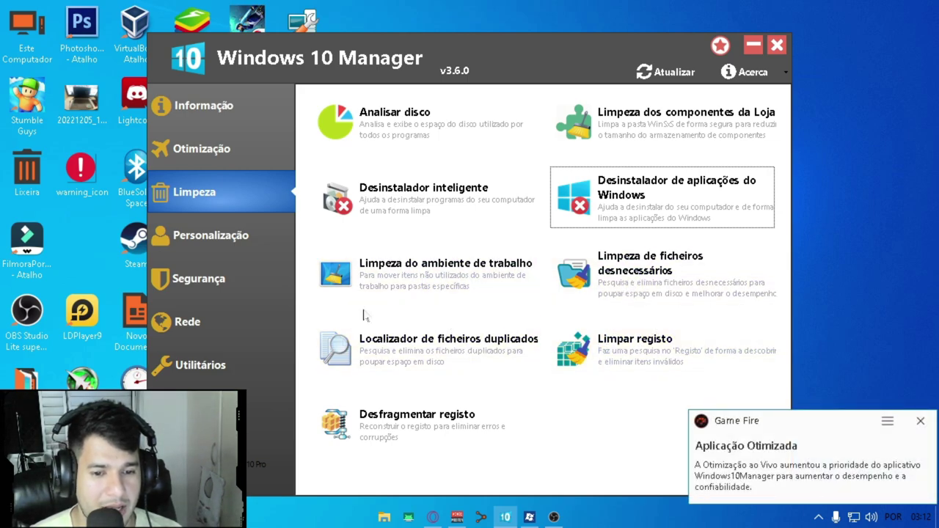
click(388, 366)
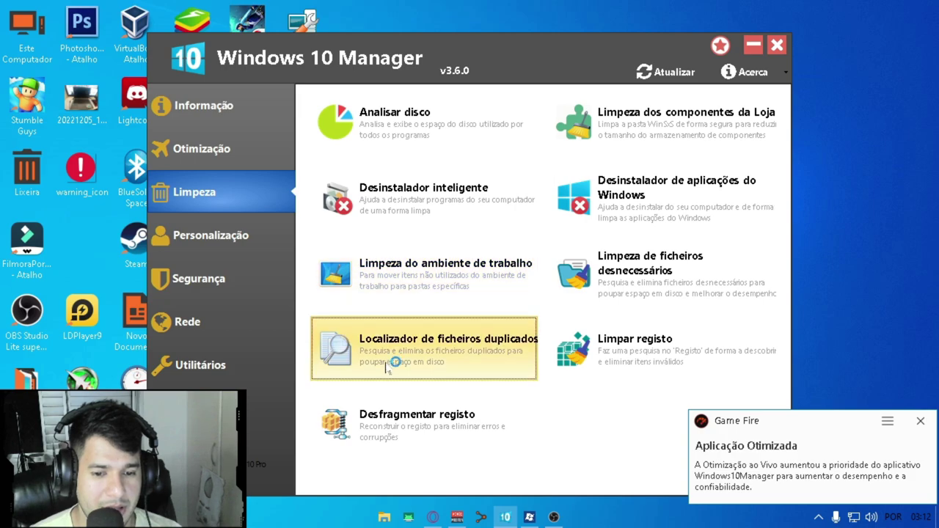